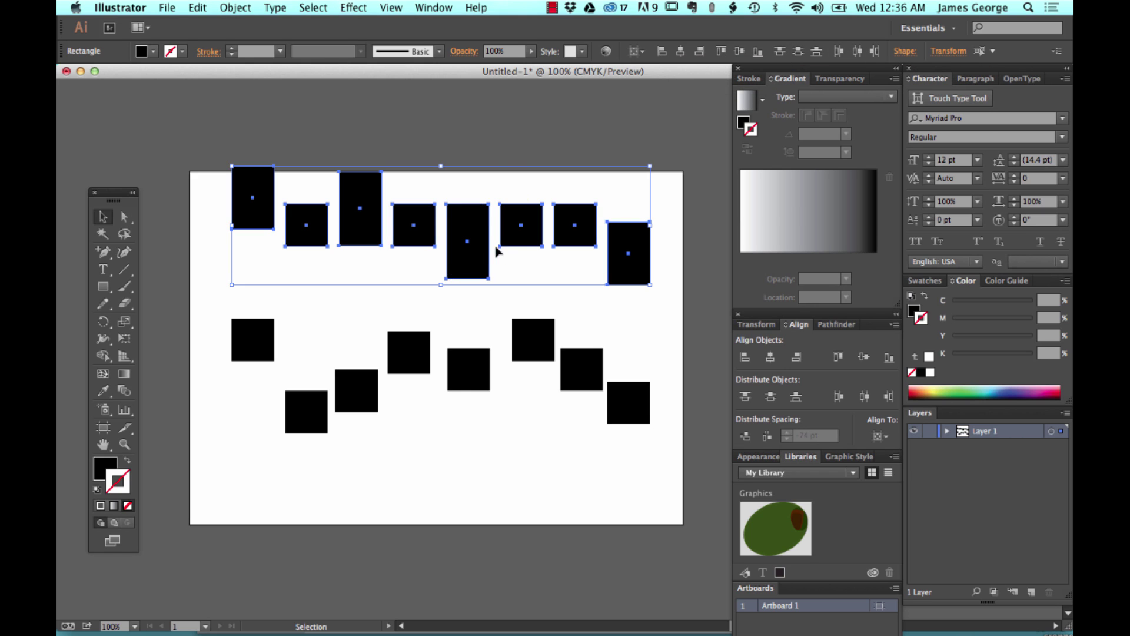
# - Align the upper row of rectangles to the artboard's top edge, then its bottom edge, and set the alignment reference to Align to Selection
pyautogui.click(721, 52)
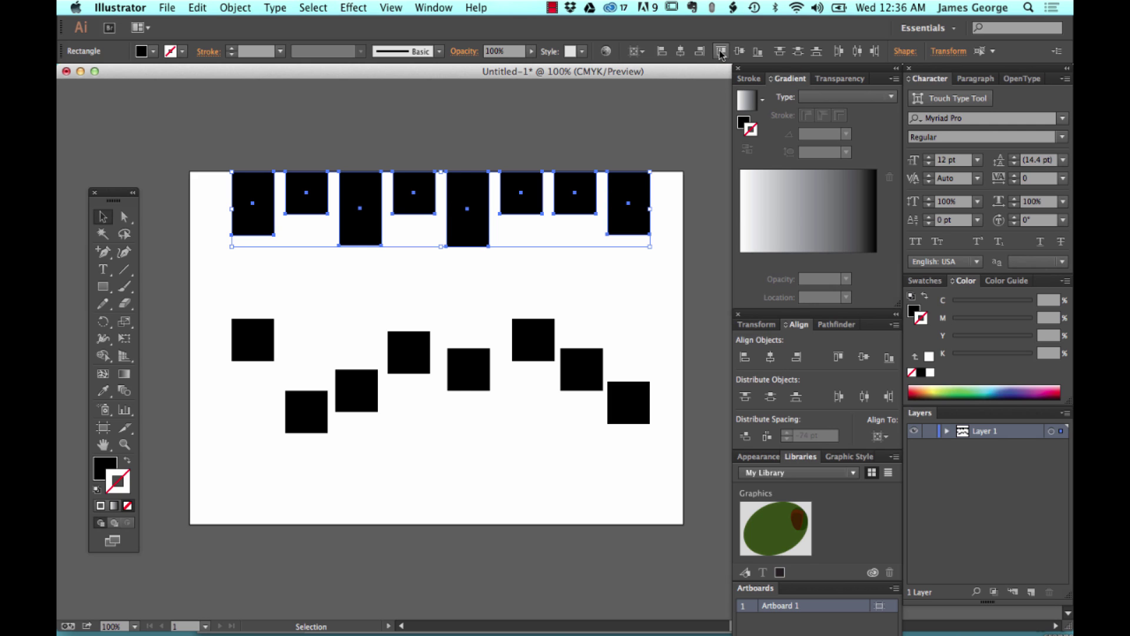
pyautogui.click(759, 52)
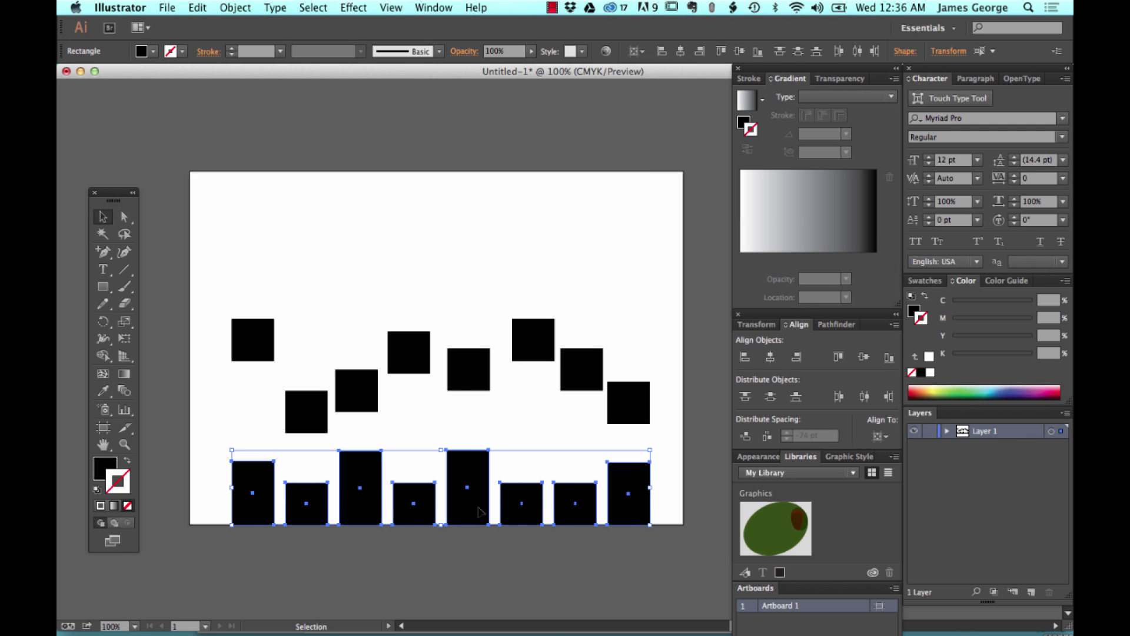
pyautogui.click(638, 56)
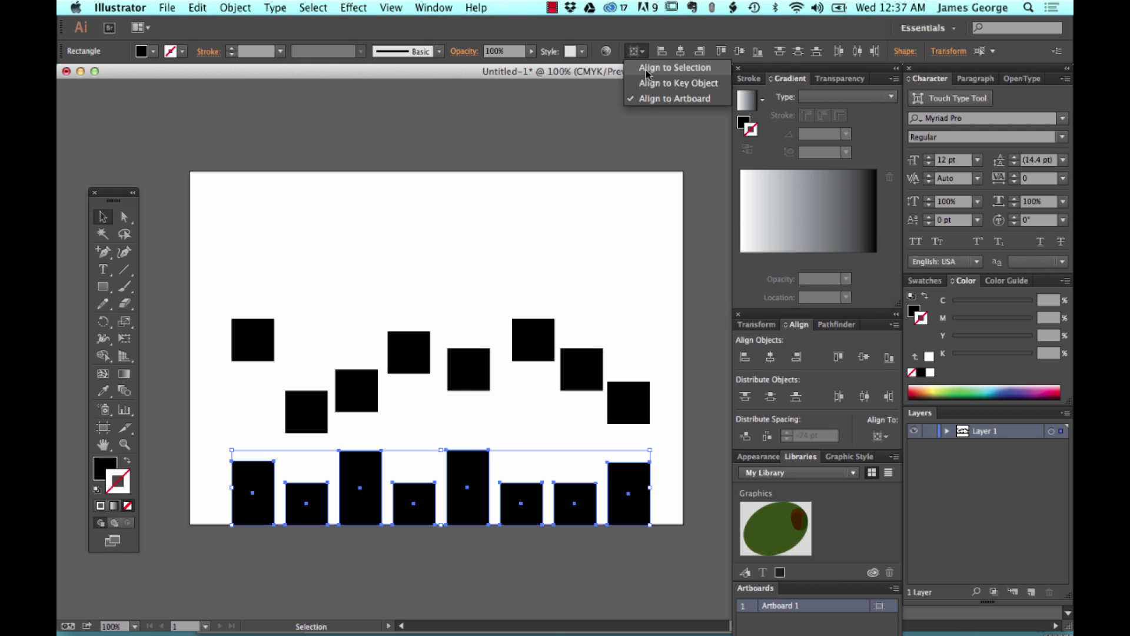
pyautogui.click(646, 69)
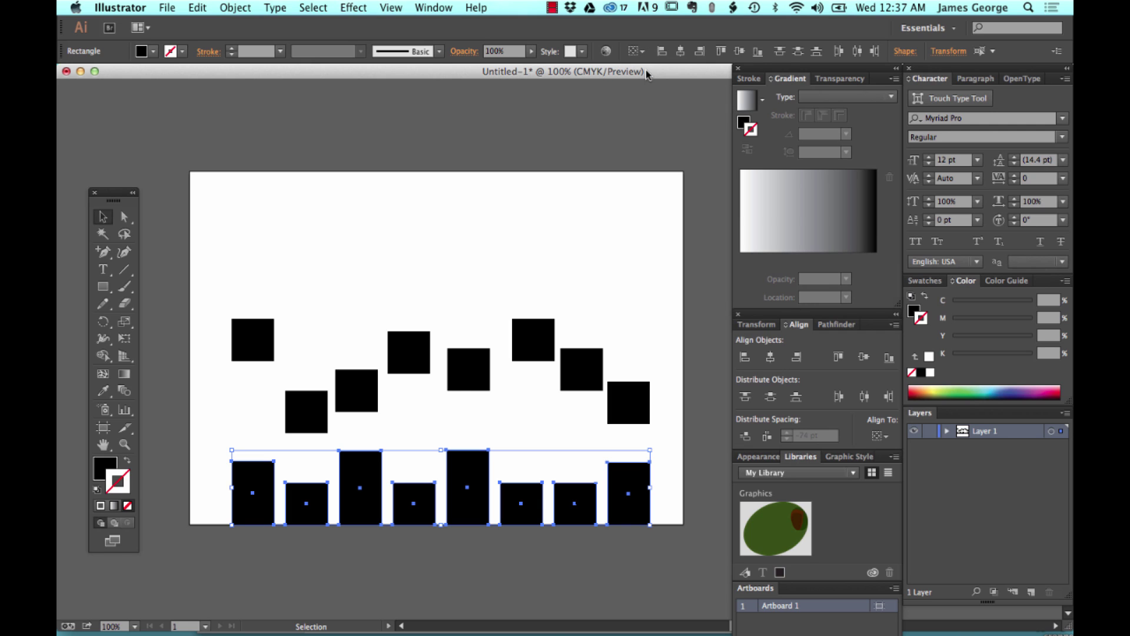
# - Undo the upper row's artboard alignments and move the lower row's last square down and to the left, beside its neighbour
pyautogui.press('super+z')
pyautogui.press('super+z')
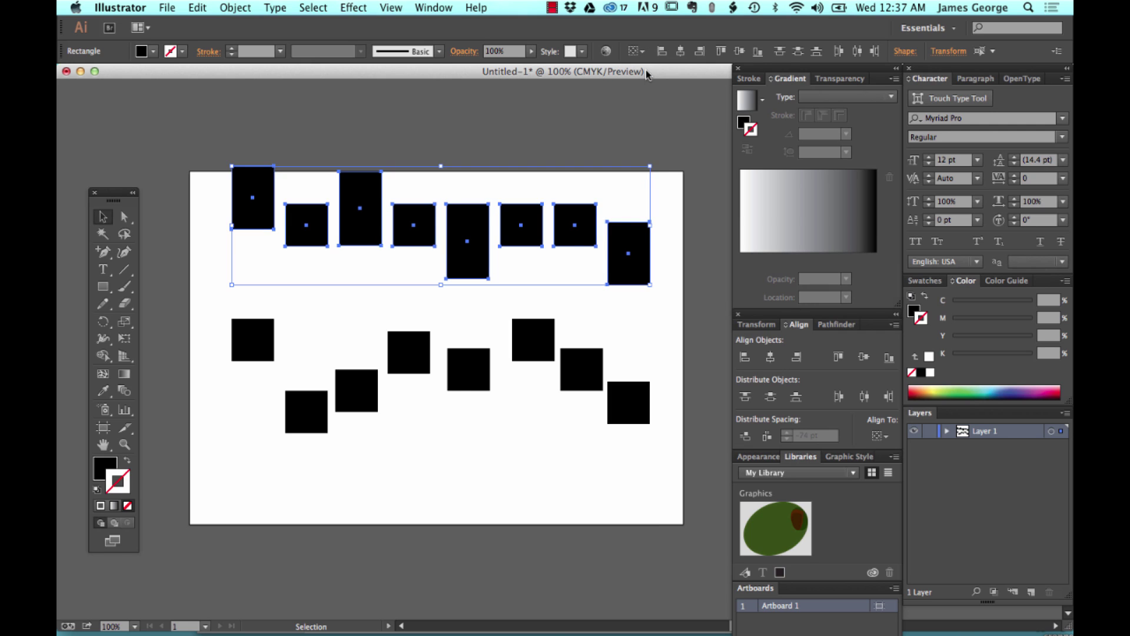
pyautogui.press('super+z')
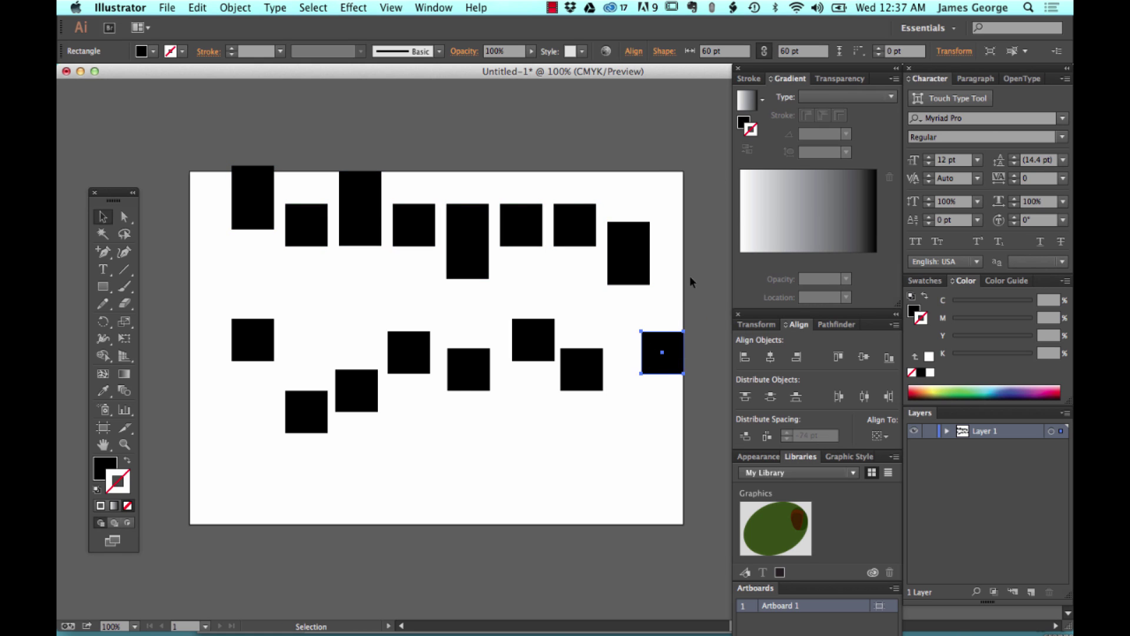
pyautogui.click(686, 288)
pyautogui.moveTo(665, 339); pyautogui.dragTo(641, 378)
# - Align the eight upper-row rectangles to the selection by their top edges, then bottom edges, and finally by their vertical centres
pyautogui.click(624, 145)
pyautogui.moveTo(666, 168); pyautogui.dragTo(246, 274)
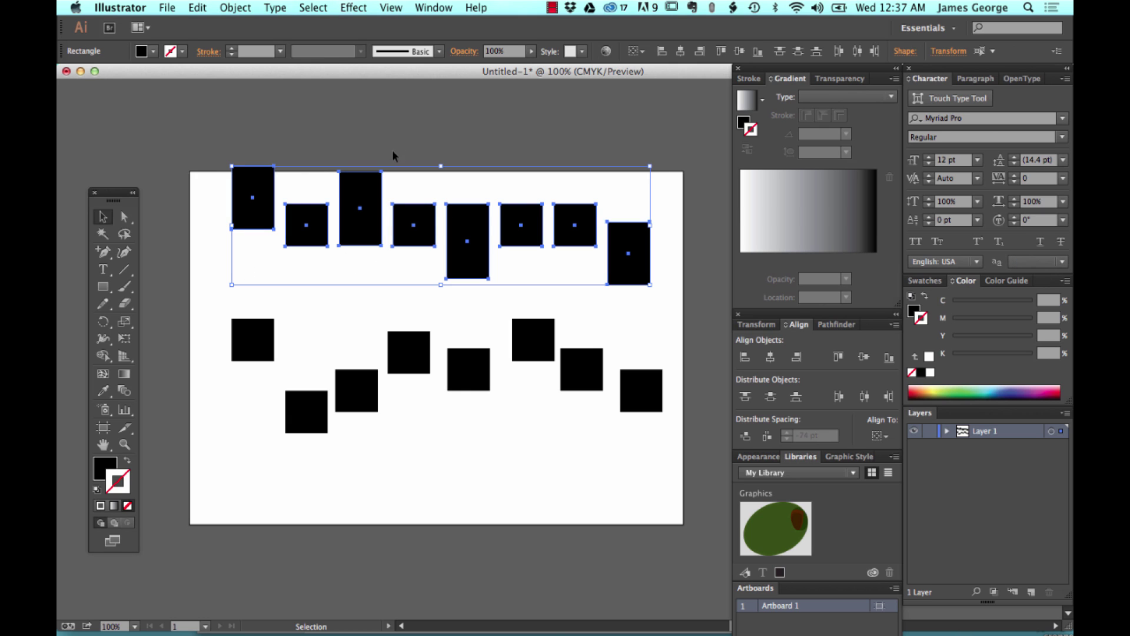
pyautogui.click(637, 53)
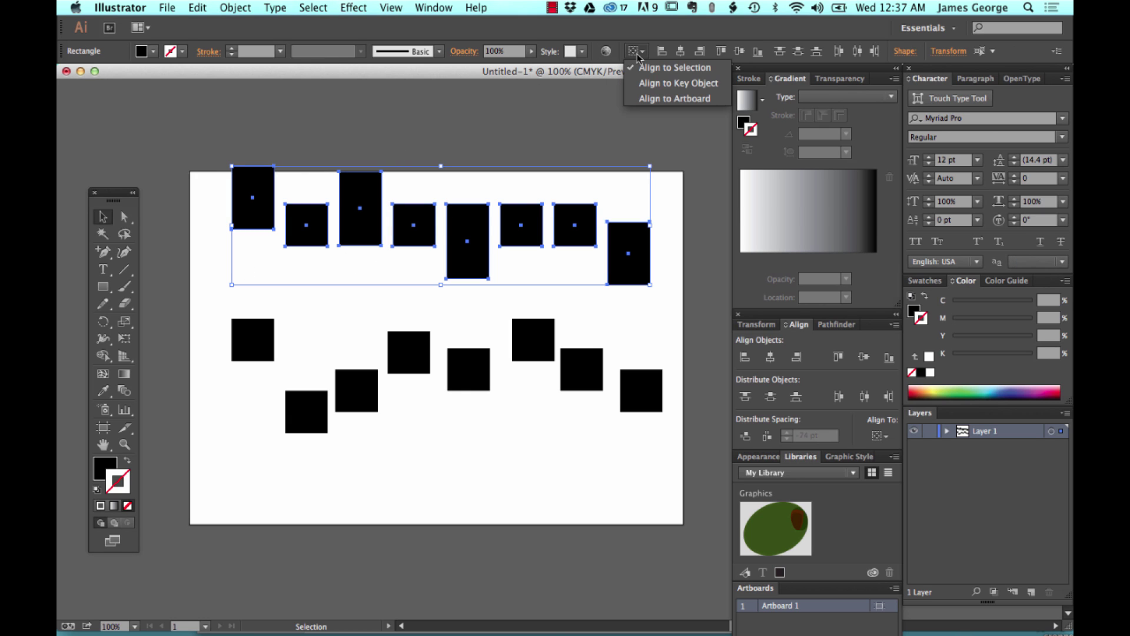
pyautogui.click(637, 54)
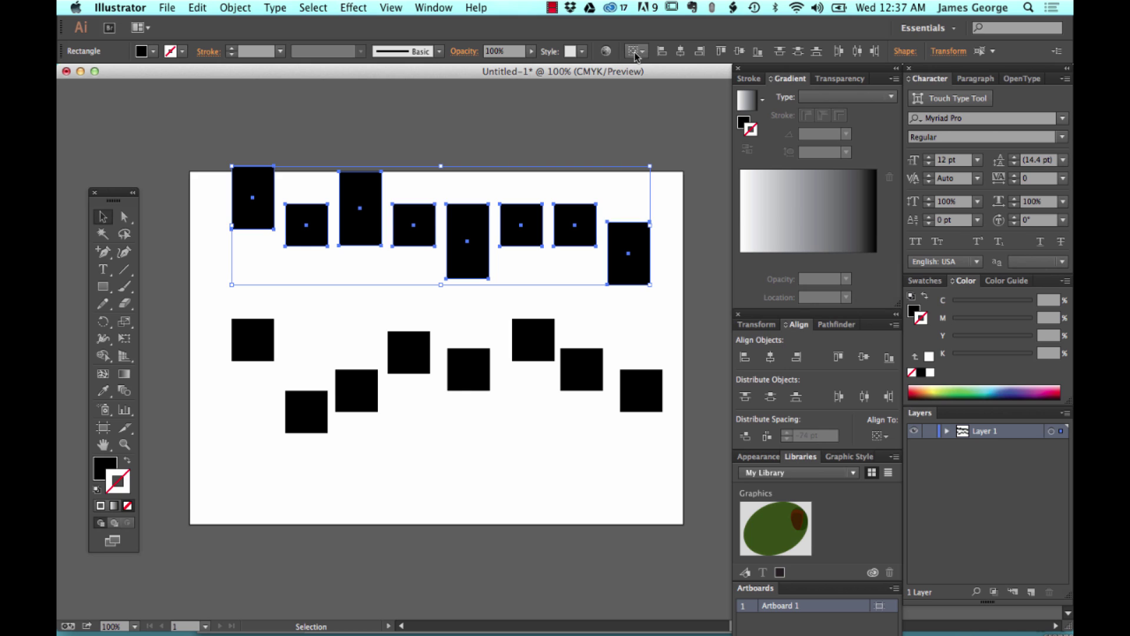
pyautogui.click(722, 52)
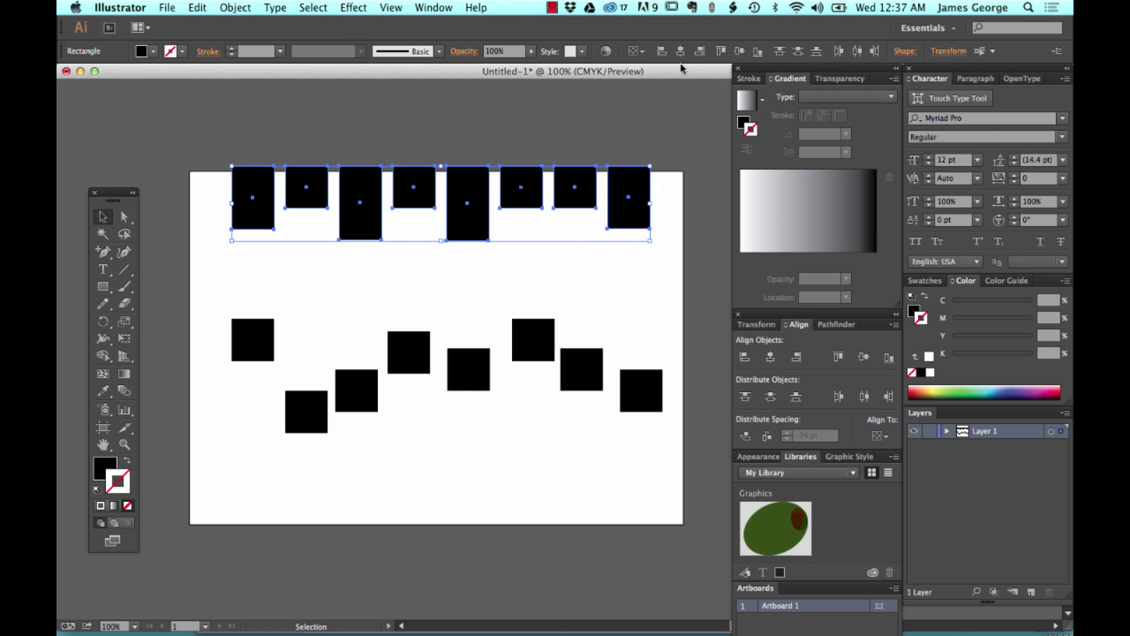
pyautogui.click(758, 52)
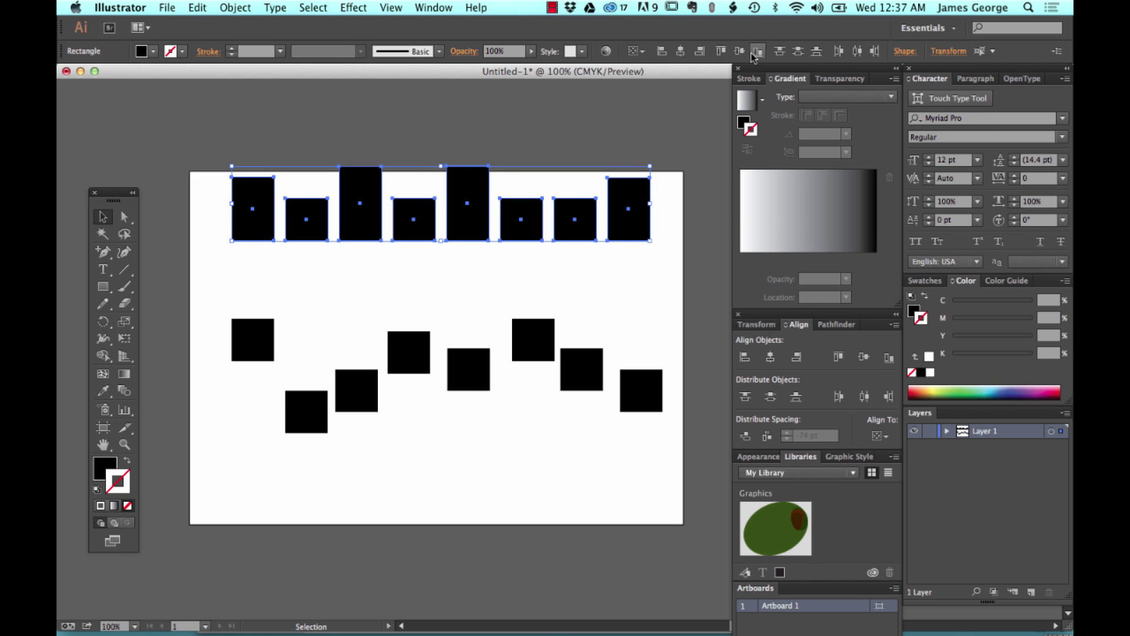
pyautogui.click(739, 52)
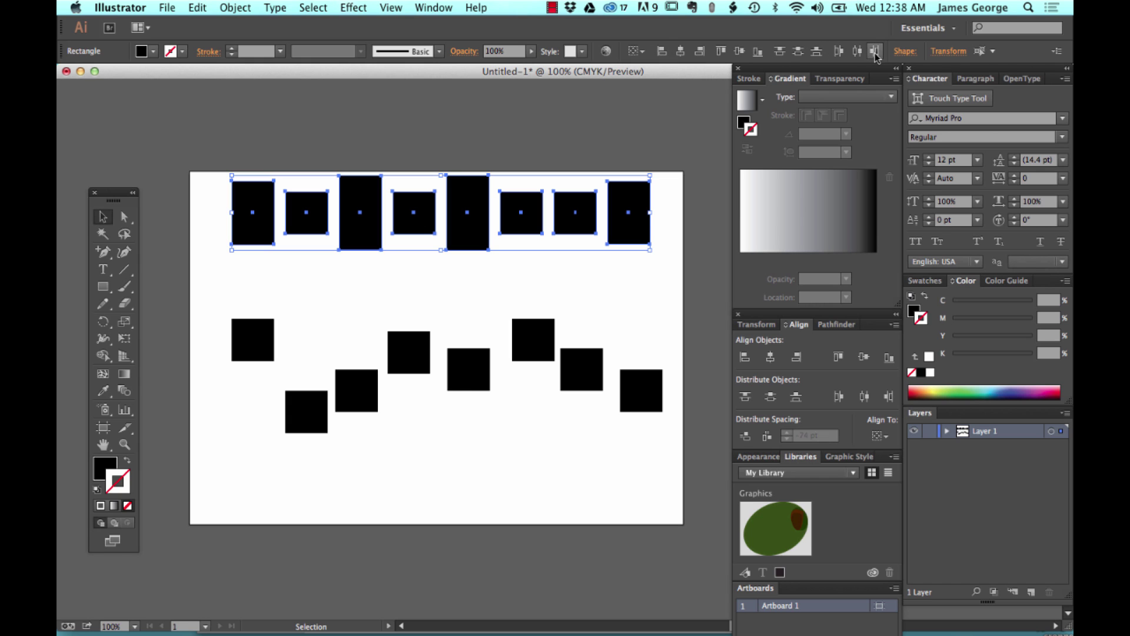
pyautogui.click(433, 7)
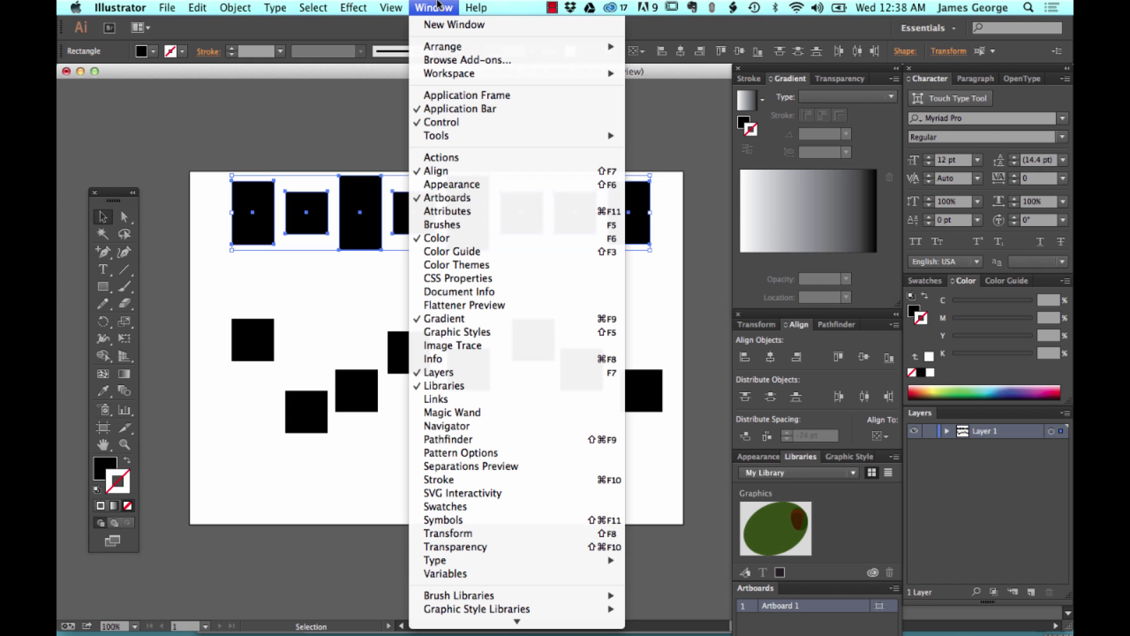
pyautogui.click(681, 150)
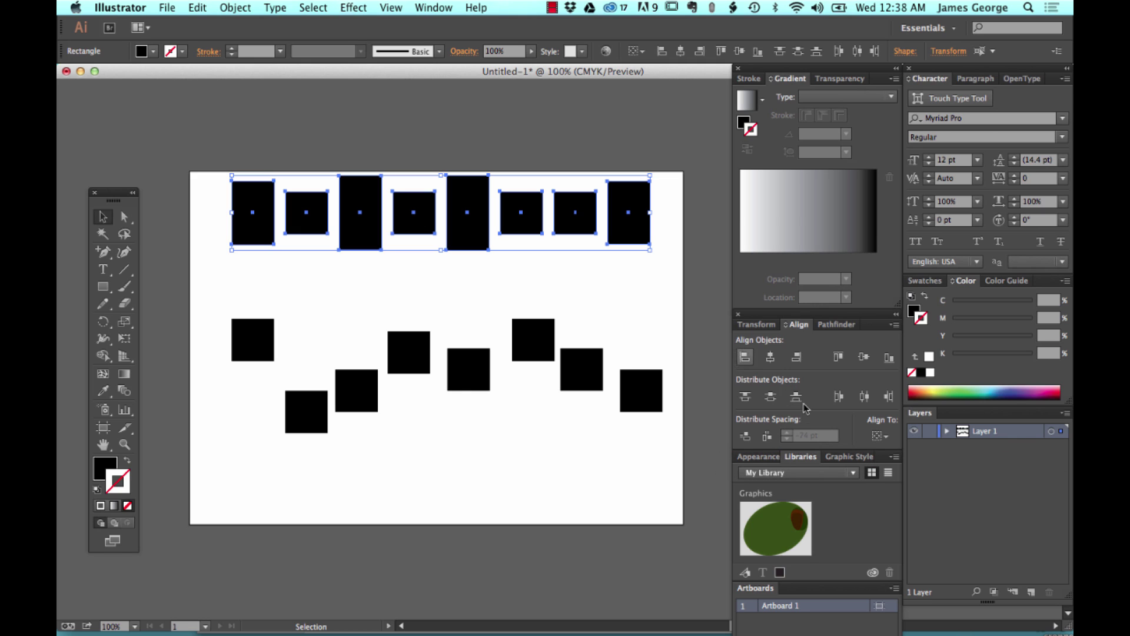
# - Distribute the eight lower-row squares horizontally by their left edges
pyautogui.click(654, 303)
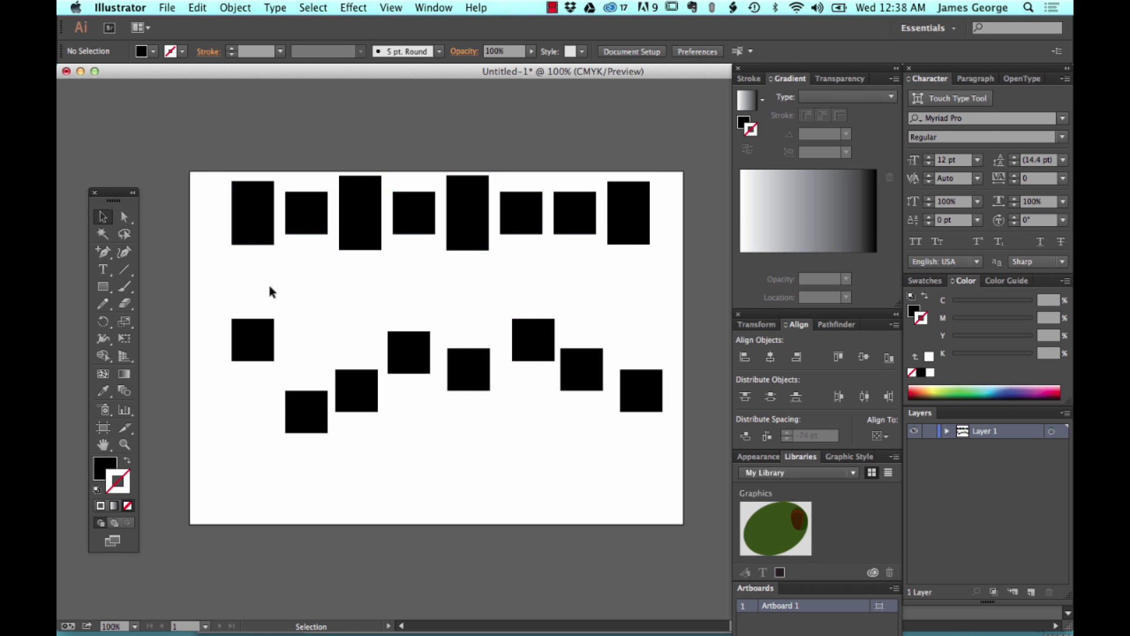
pyautogui.moveTo(229, 298); pyautogui.dragTo(674, 469)
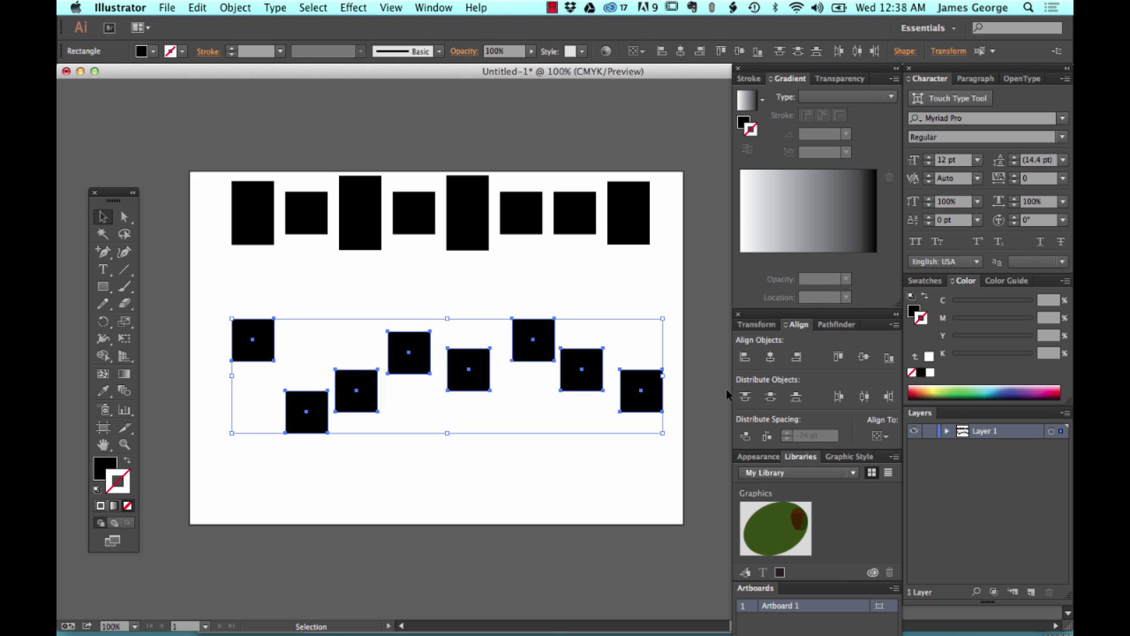
pyautogui.click(235, 313)
pyautogui.click(840, 396)
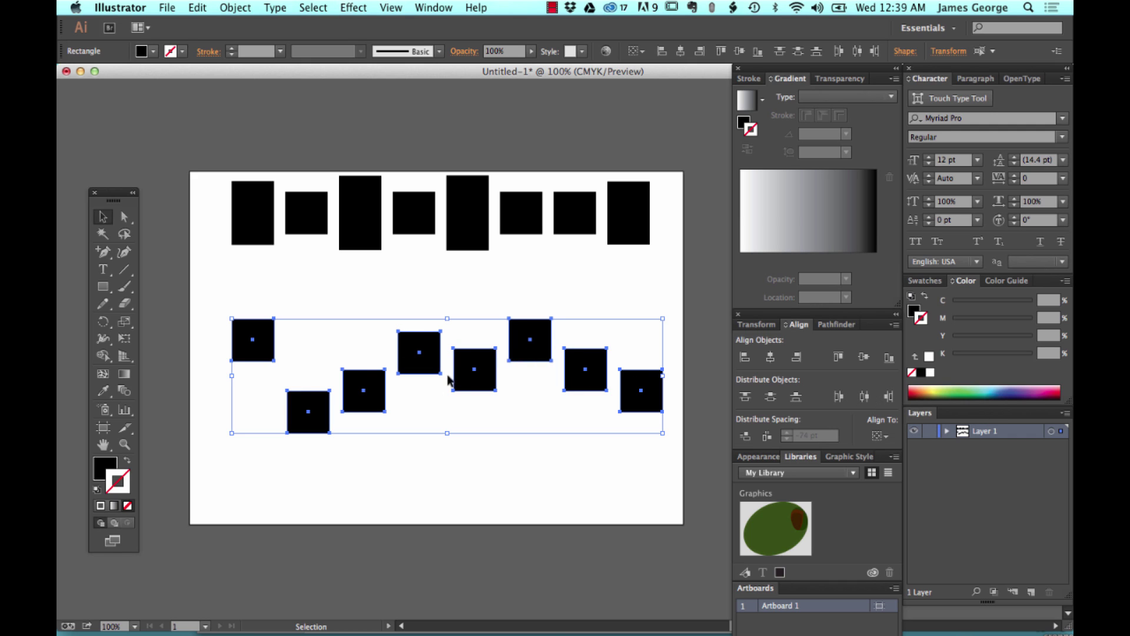
# - Undo the lower row's left-edge distribution and return to the Selection tool
pyautogui.press('a')
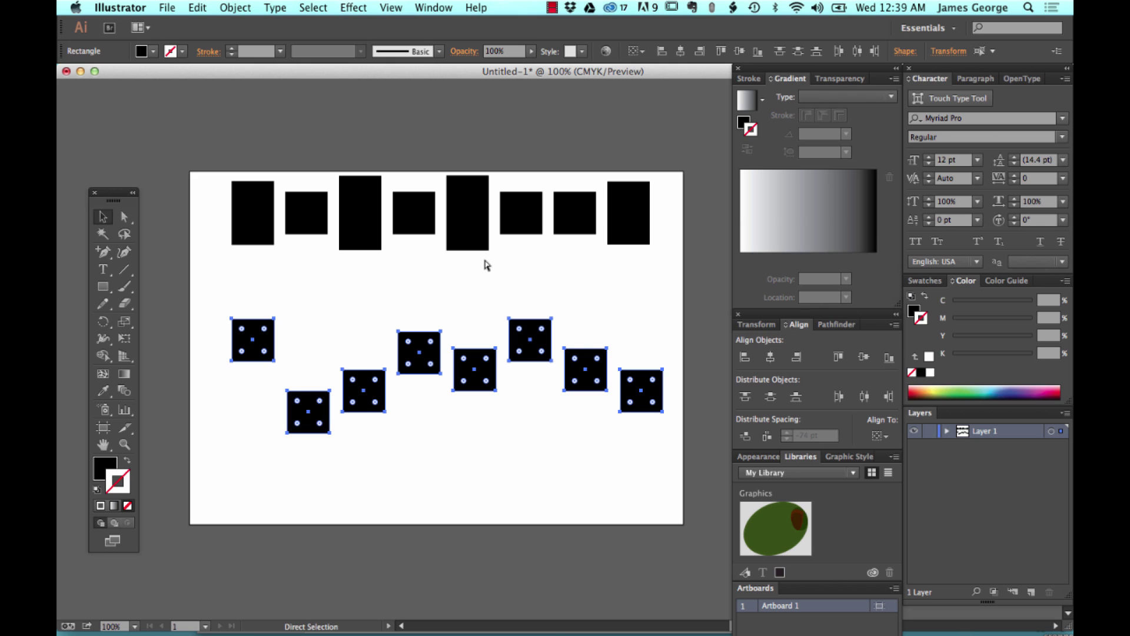
pyautogui.press('v')
pyautogui.press('a')
pyautogui.press('super+z')
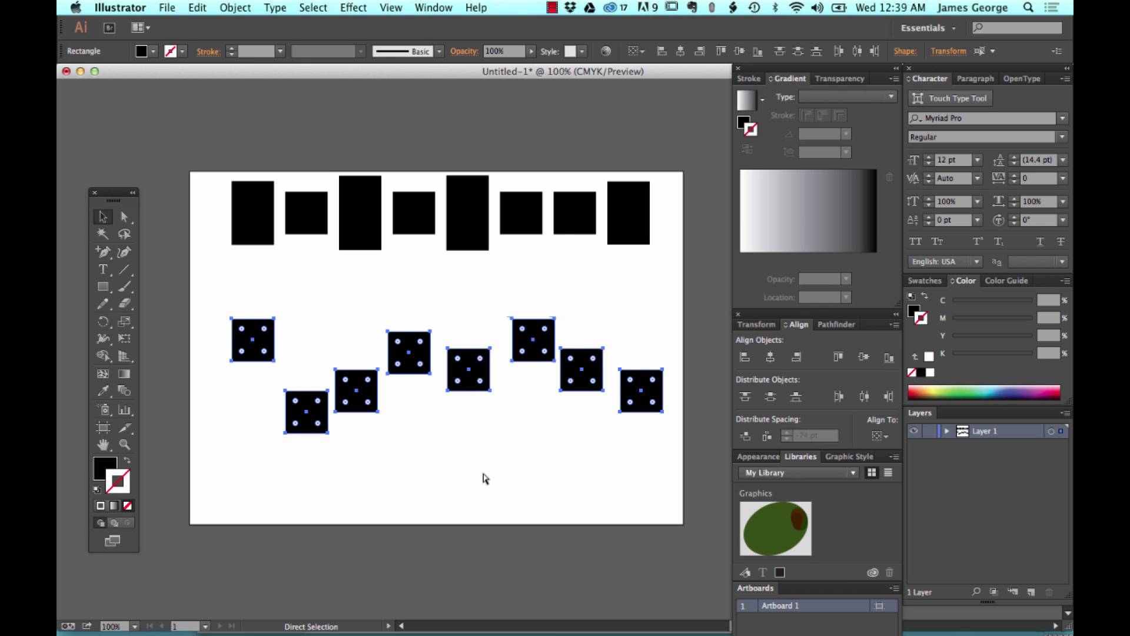
pyautogui.press('v')
# - Widen the fifth lower-row square to about 69 pt and stretch the second one to the left, up to the first square's edge
pyautogui.click(464, 446)
pyautogui.click(468, 369)
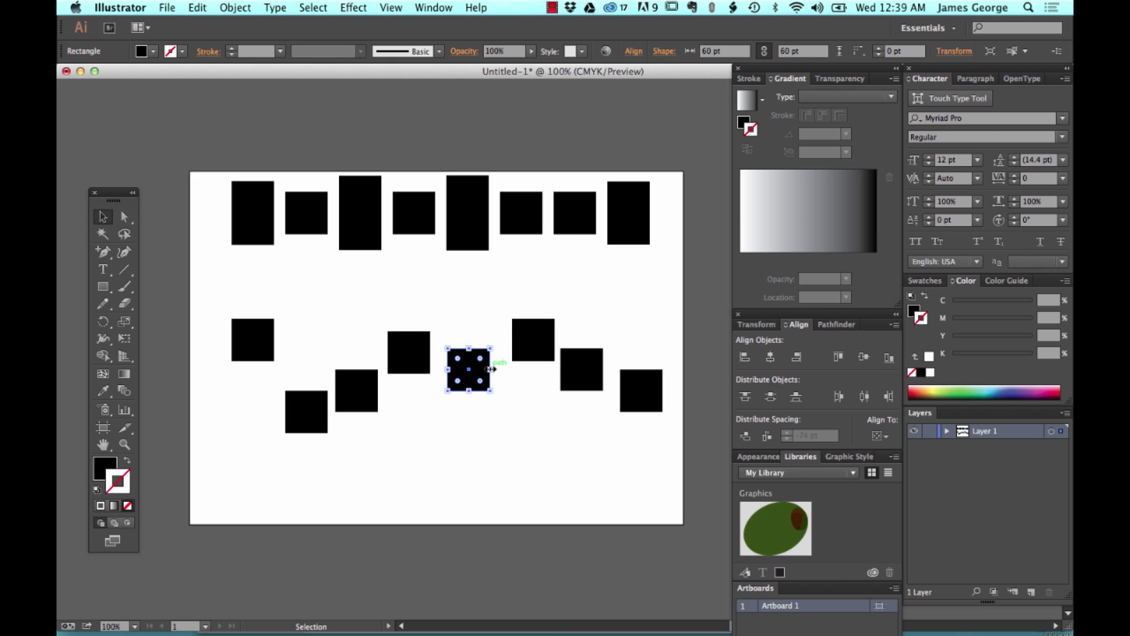
pyautogui.moveTo(491, 368); pyautogui.dragTo(497, 369)
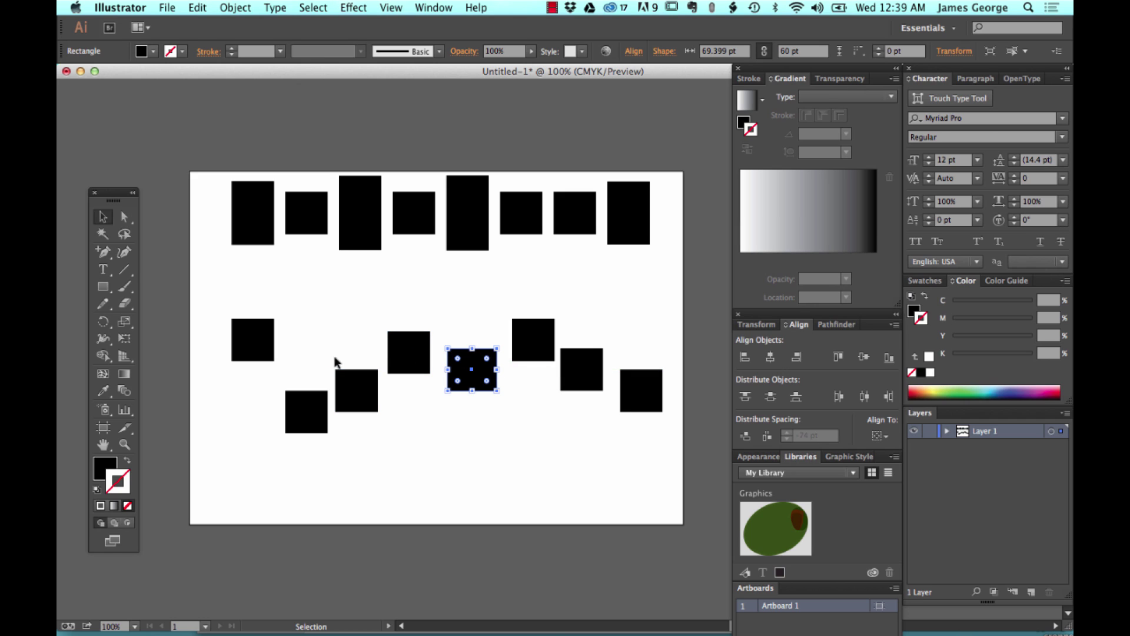
pyautogui.click(305, 411)
pyautogui.moveTo(285, 407); pyautogui.dragTo(274, 406)
# - Enlarge the first lower-row square to 76 × 76 pt, the last one proportionally, and the seventh to about 66 × 72 pt
pyautogui.click(262, 350)
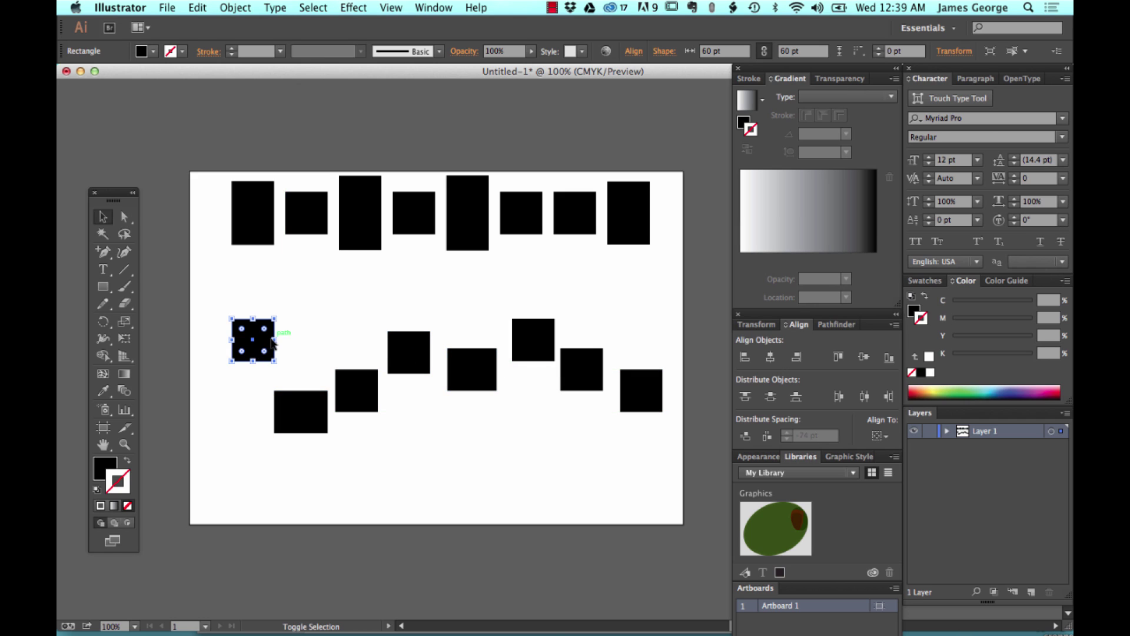
pyautogui.moveTo(274, 339); pyautogui.dragTo(285, 339)
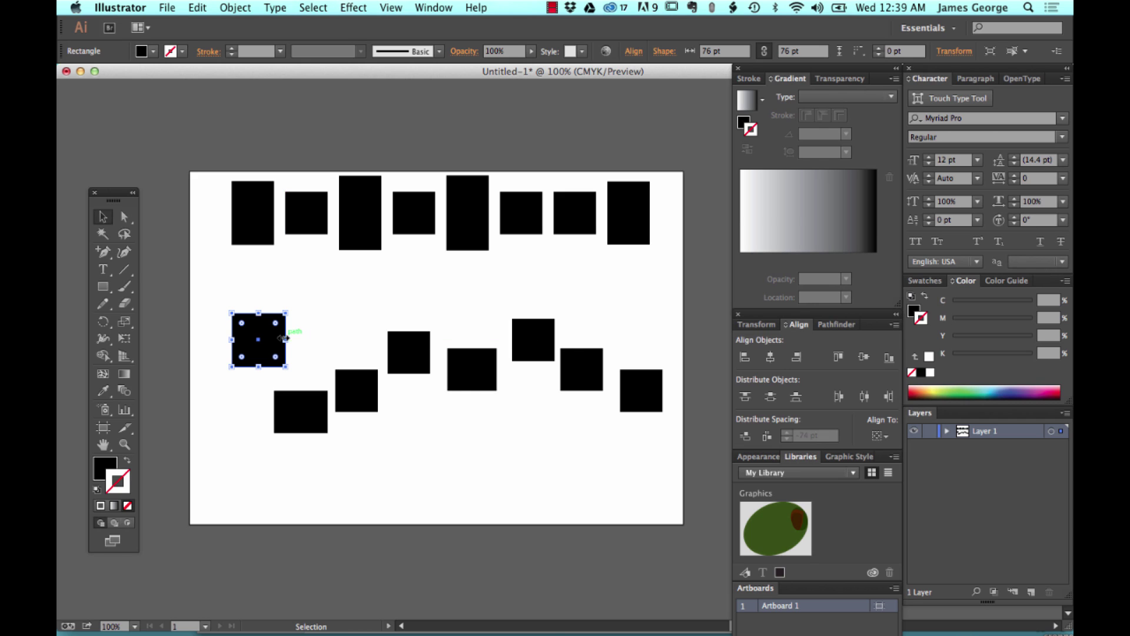
pyautogui.click(635, 389)
pyautogui.moveTo(620, 412); pyautogui.dragTo(613, 420)
pyautogui.click(583, 367)
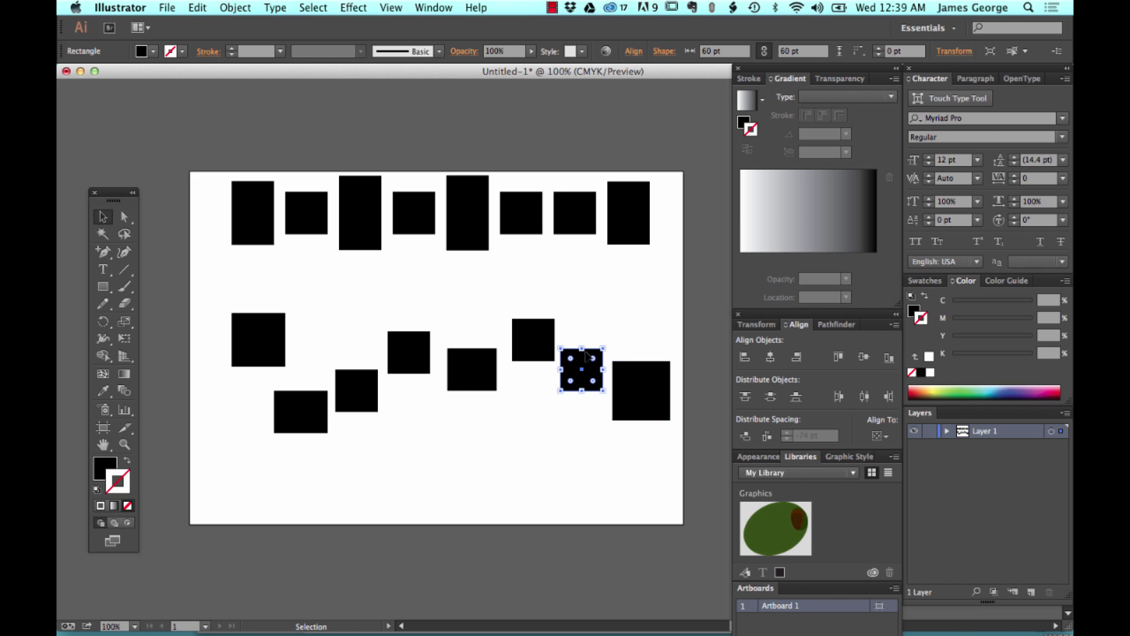
pyautogui.moveTo(581, 348); pyautogui.dragTo(608, 365)
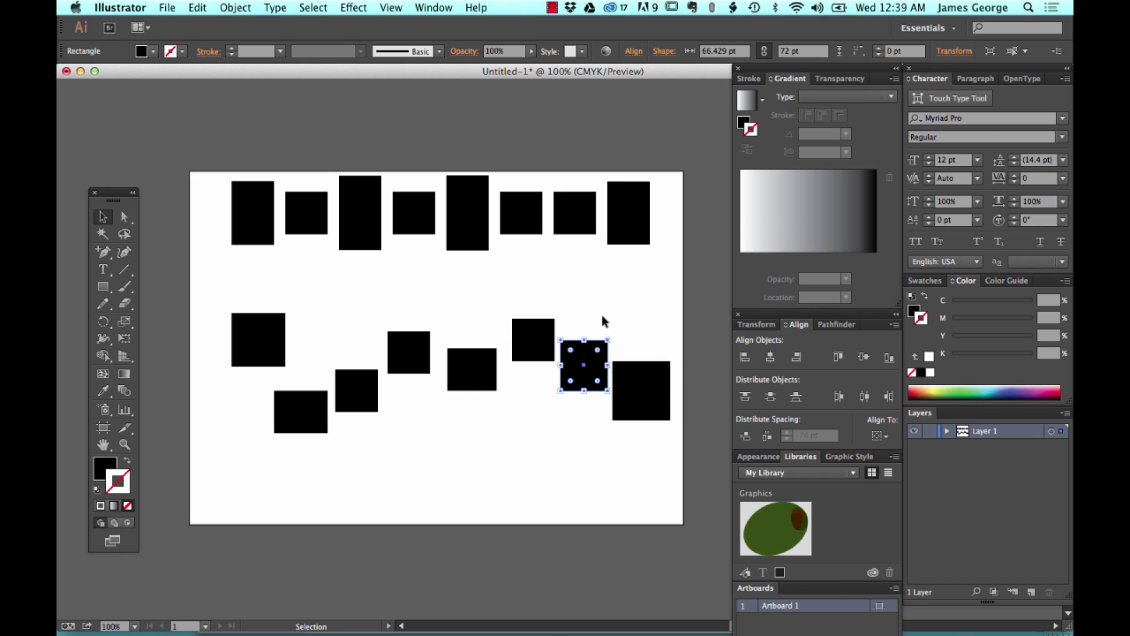
# - Align all eight lower-row rectangles to each other by their vertical centres
pyautogui.click(706, 300)
pyautogui.moveTo(677, 285); pyautogui.dragTo(231, 479)
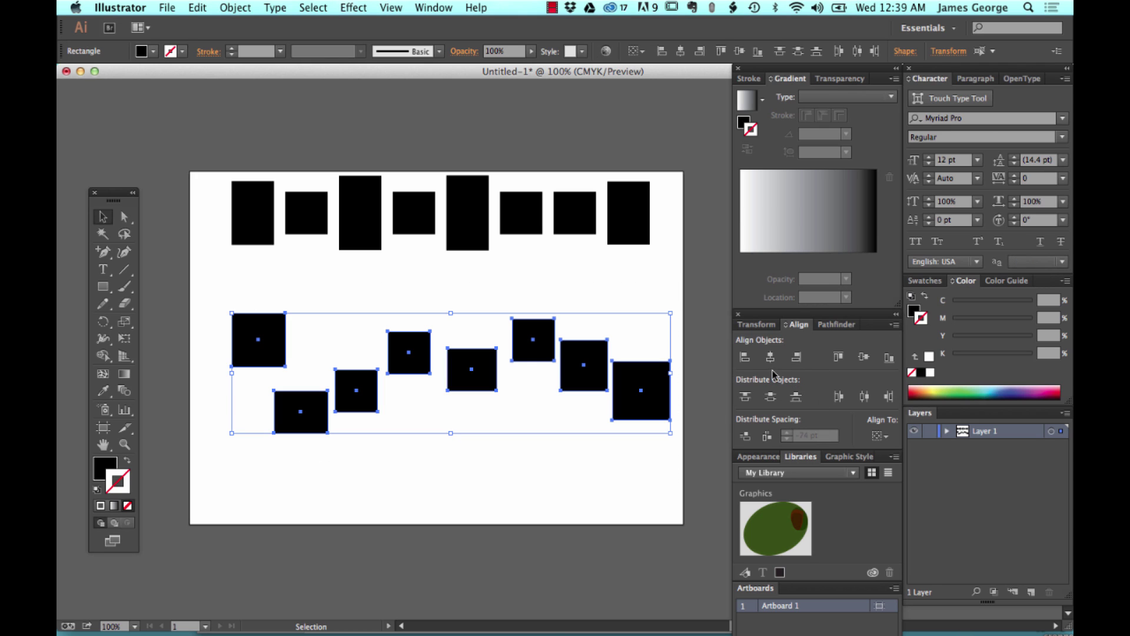
pyautogui.click(863, 357)
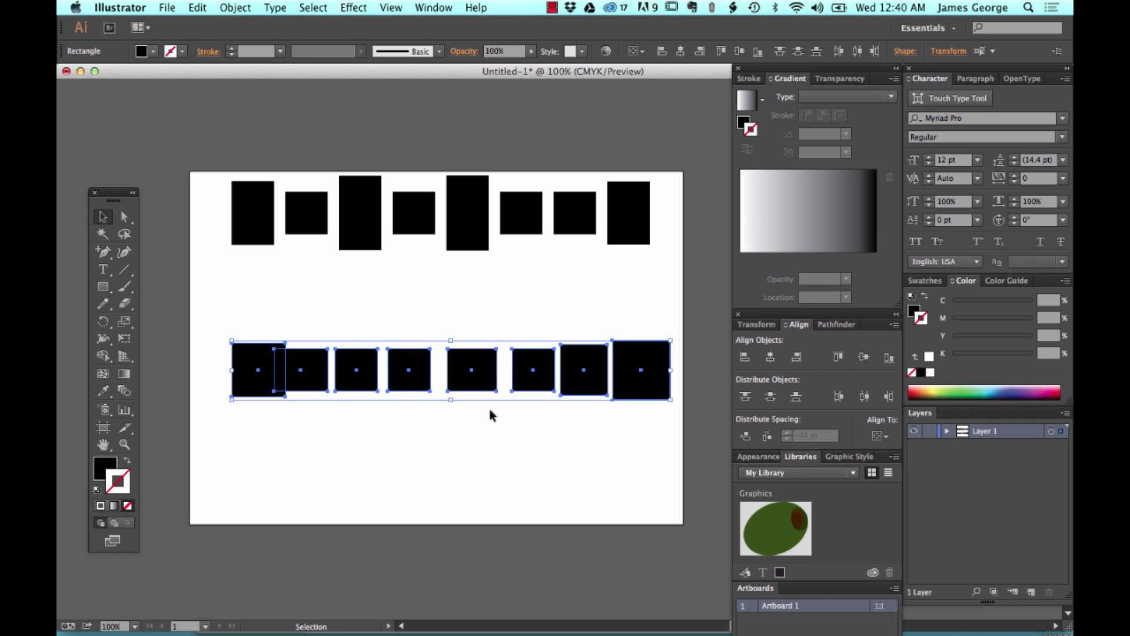
# - Distribute the lower-row rectangles horizontally within the selection by left edges, then by horizontal centres
pyautogui.click(839, 398)
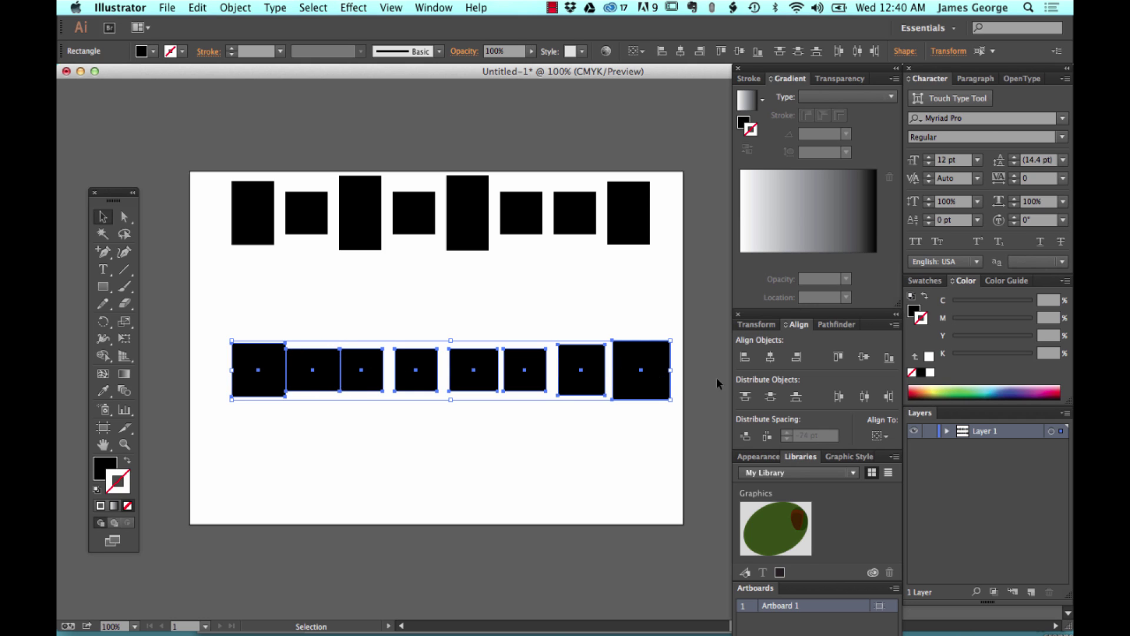
pyautogui.click(869, 403)
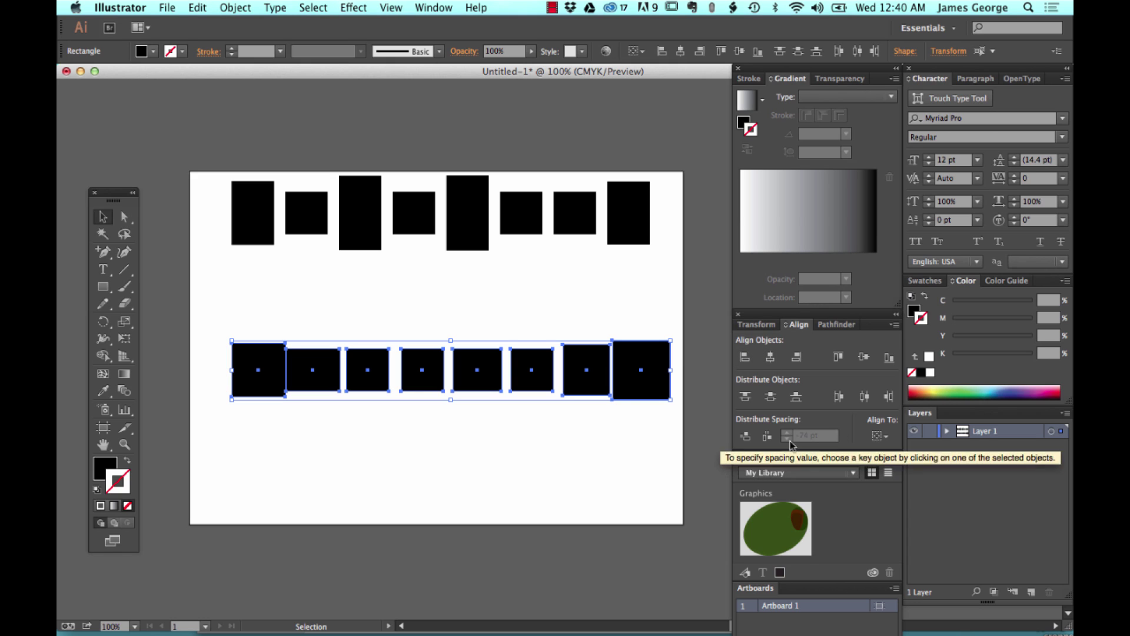
# - Set the alignment reference to Align to Artboard, distribute the lower row by left edges across the artboard, and deselect it
pyautogui.click(880, 436)
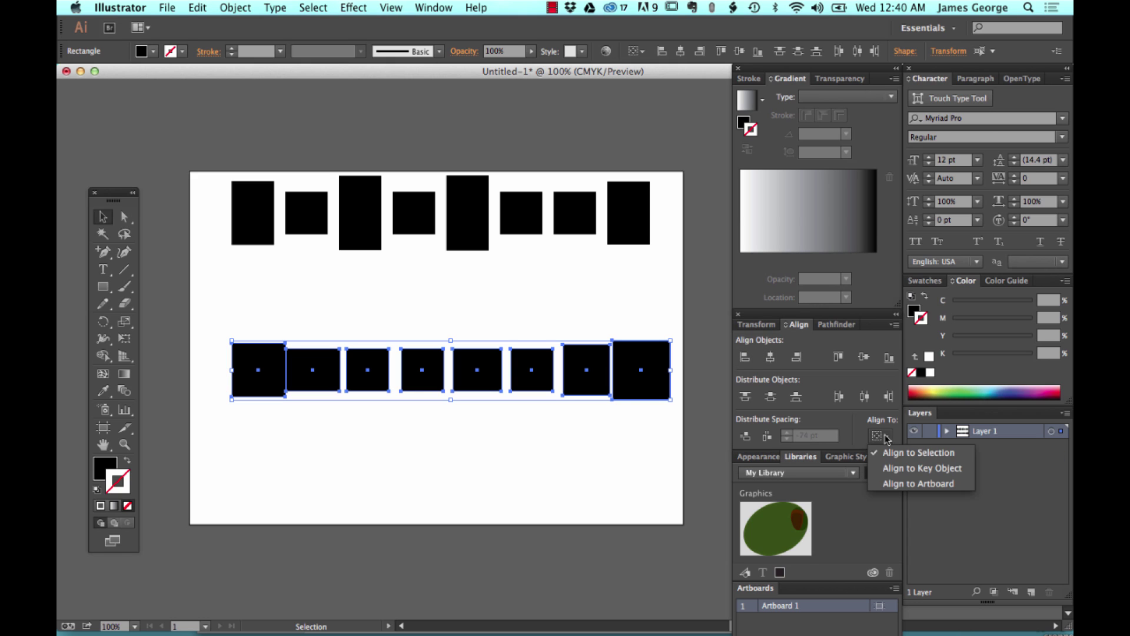
pyautogui.click(913, 485)
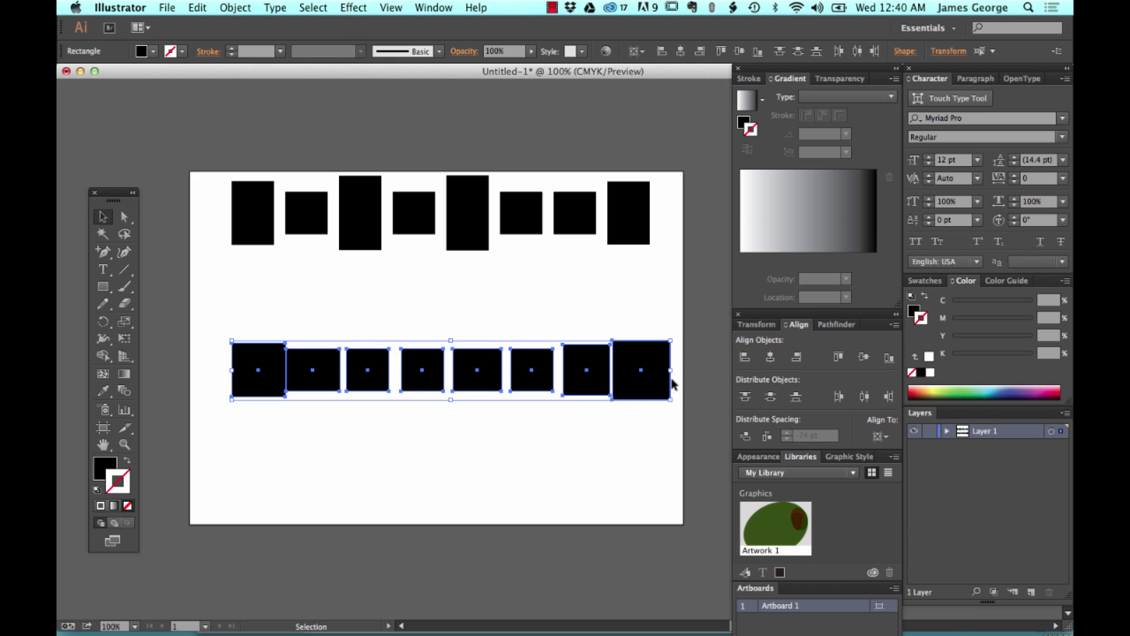
pyautogui.click(839, 398)
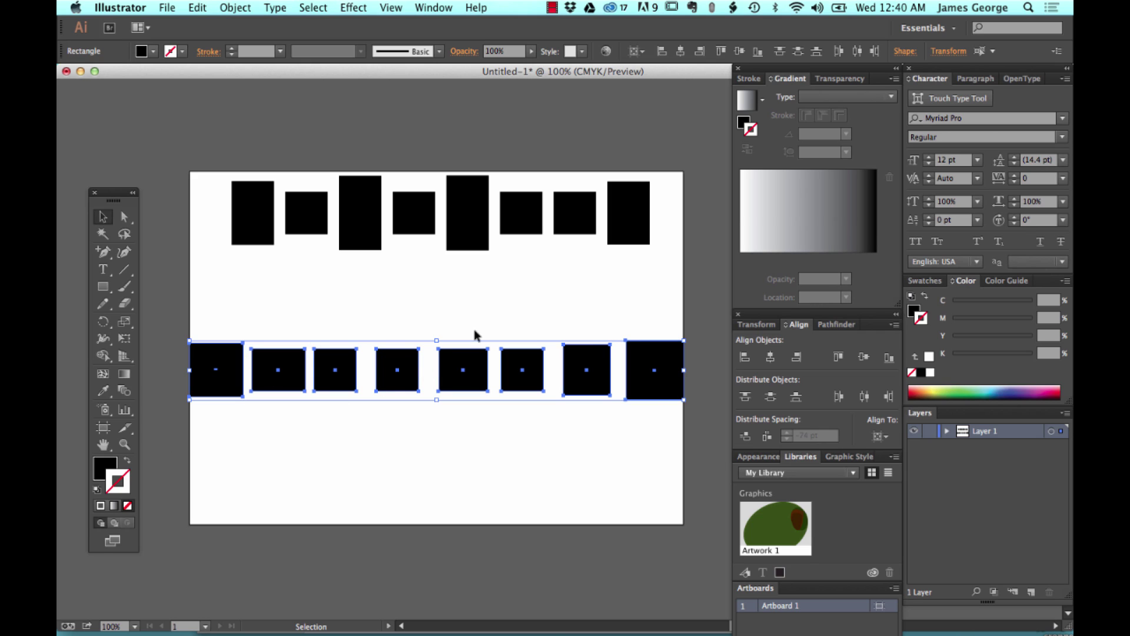
pyautogui.click(648, 309)
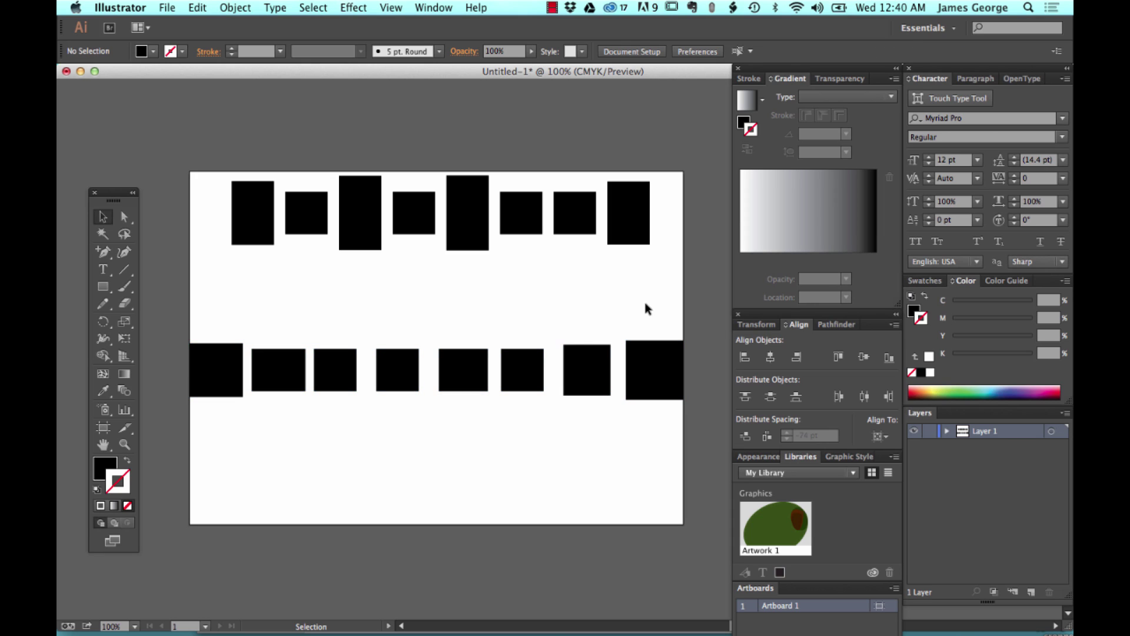